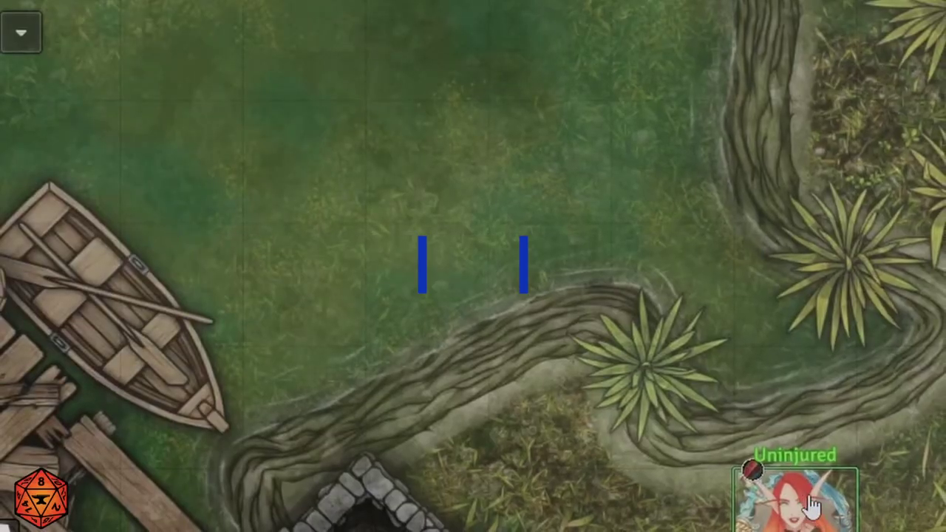
Step: Select the elf champion's token on the battle map to bring up her Token Action HUD
{"action": "left_click", "coordinate": [810, 503]}
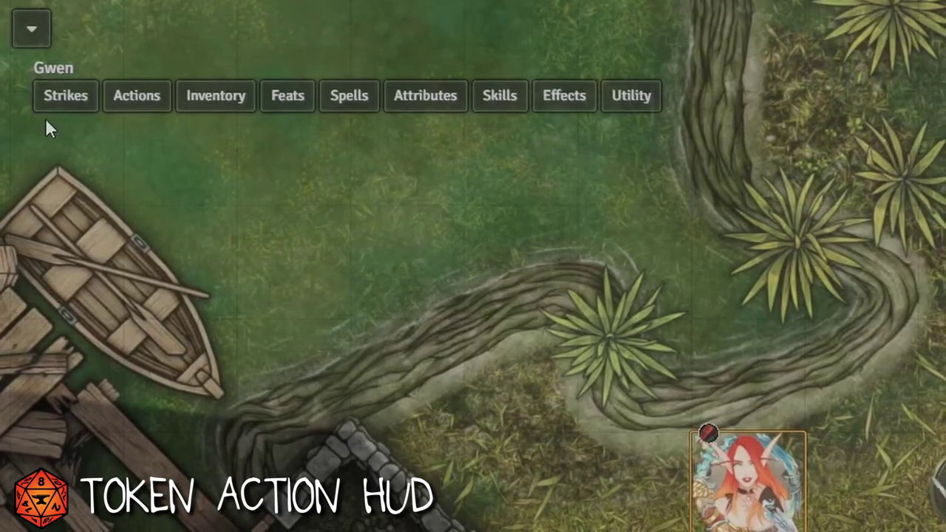
Step: Browse the HUD's Actions, Inventory, Feats, Attributes and Effects lists, ending on the Strikes panel
{"action": "mouse_move", "coordinate": [125, 103]}
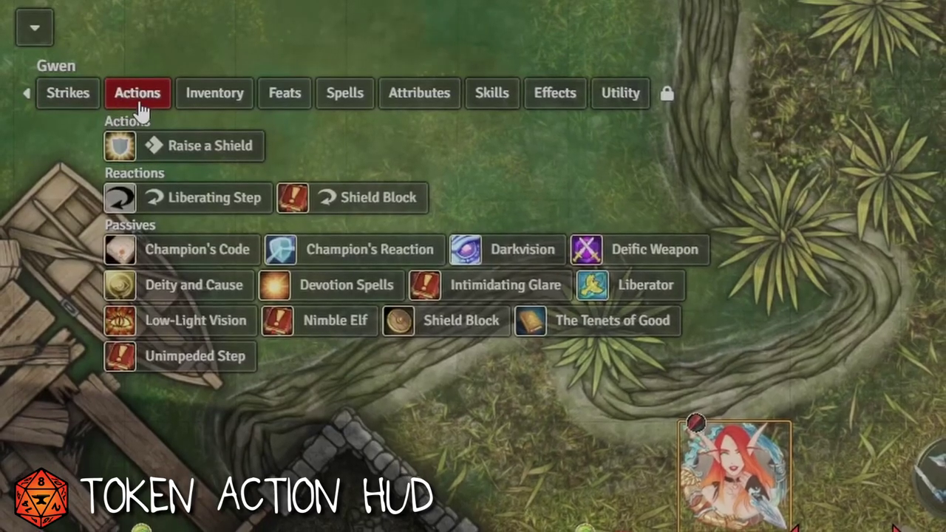
{"action": "mouse_move", "coordinate": [208, 110]}
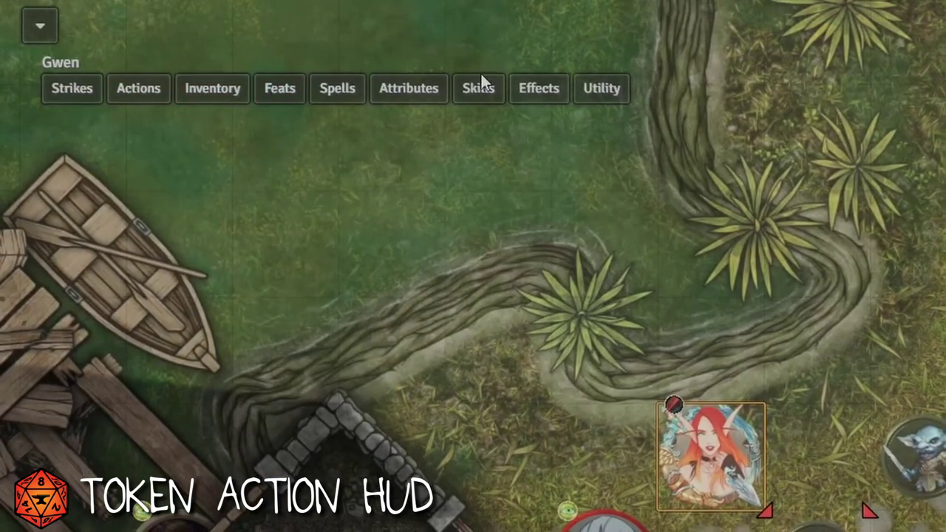
{"action": "mouse_move", "coordinate": [388, 96]}
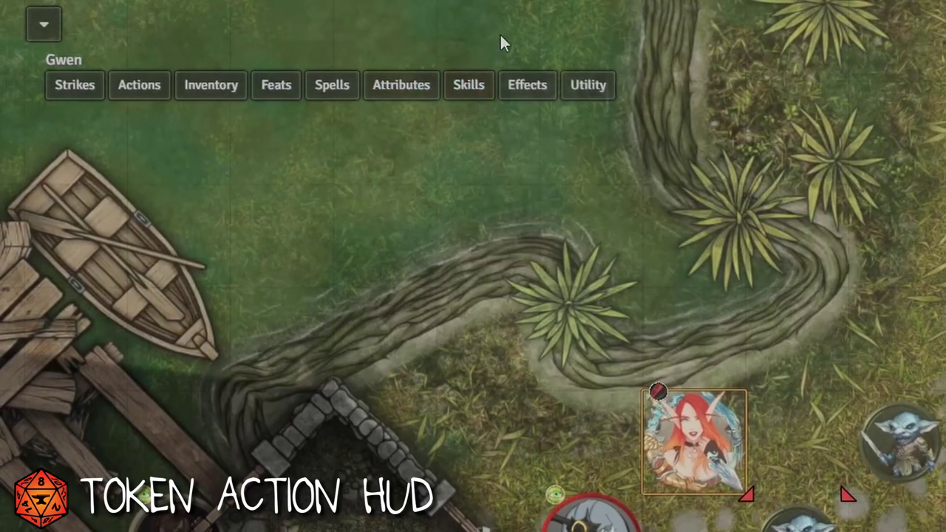
{"action": "mouse_move", "coordinate": [528, 89]}
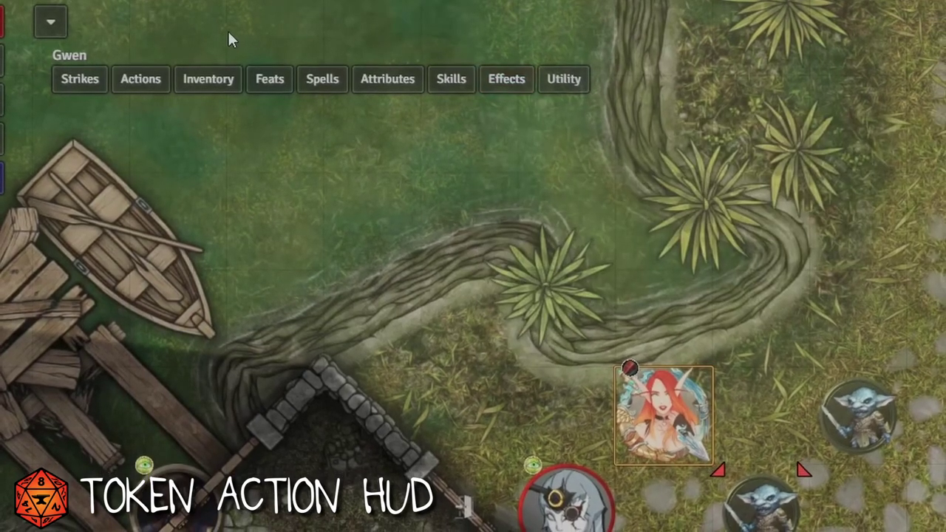
{"action": "mouse_move", "coordinate": [80, 80]}
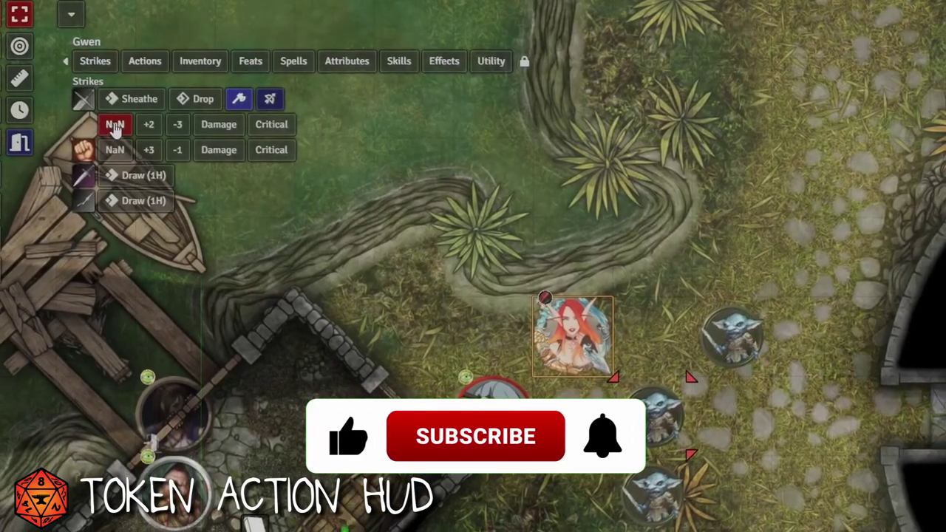
Step: Roll the longsword attack from the HUD's Strikes panel against a goblin
{"action": "mouse_move", "coordinate": [96, 59]}
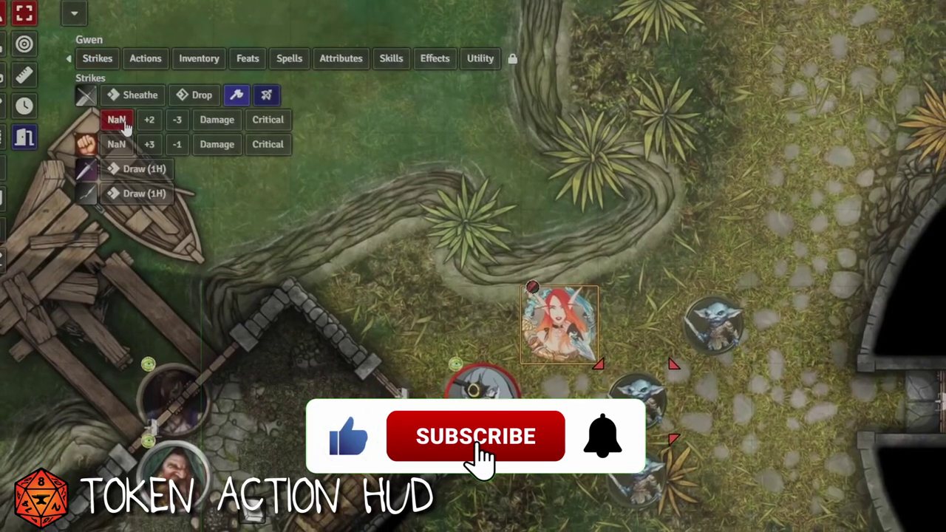
{"action": "left_click", "coordinate": [112, 120]}
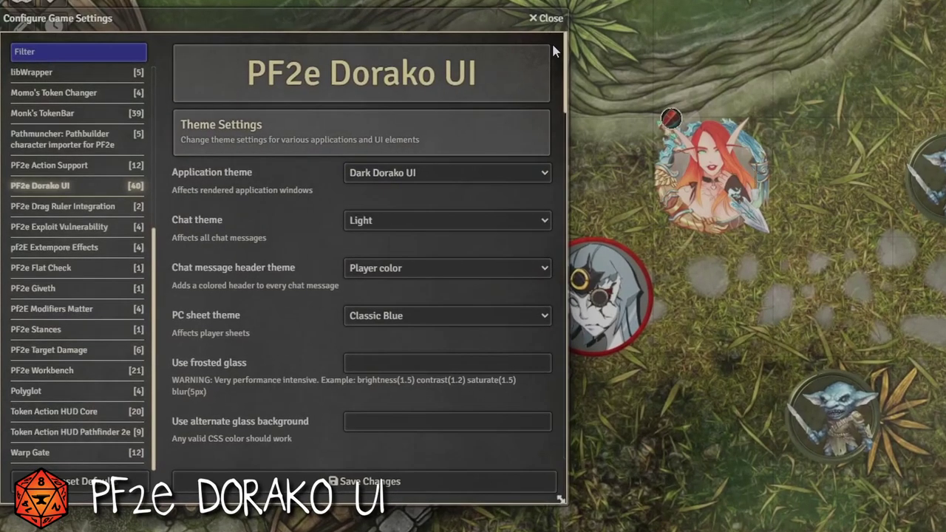
Step: Check Dorako UI's Application theme choices and preview the themed character sheet, then reach PF2e Workbench settings
{"action": "left_click", "coordinate": [444, 174]}
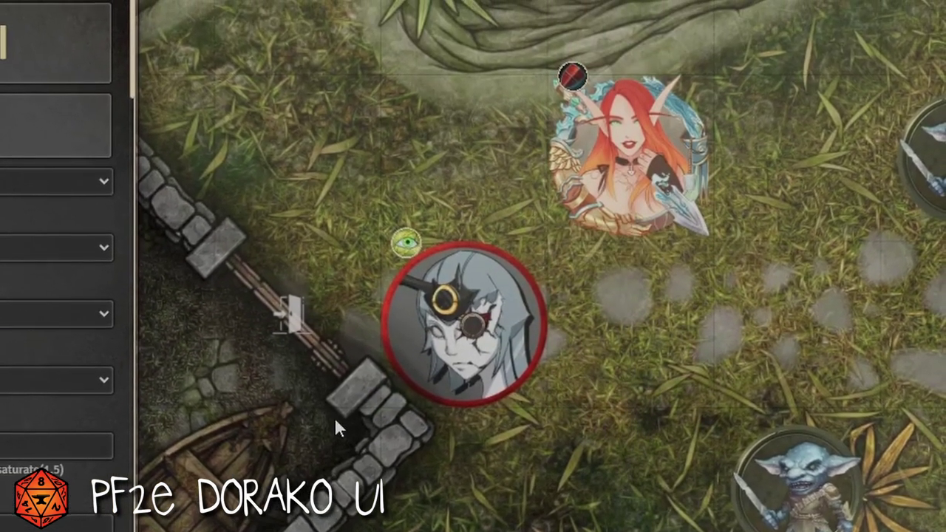
{"action": "scroll", "coordinate": [43, 256], "scroll_direction": "down", "scroll_amount": 3}
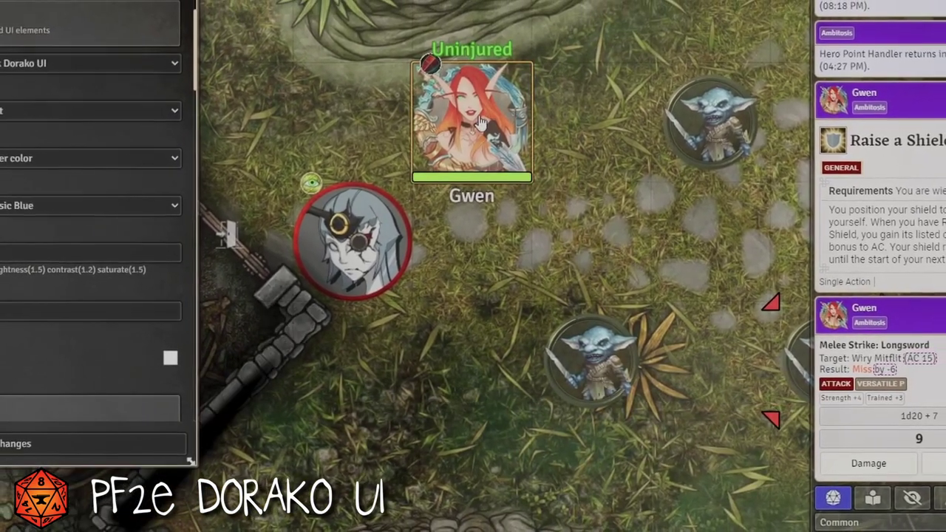
{"action": "double_click", "coordinate": [480, 122]}
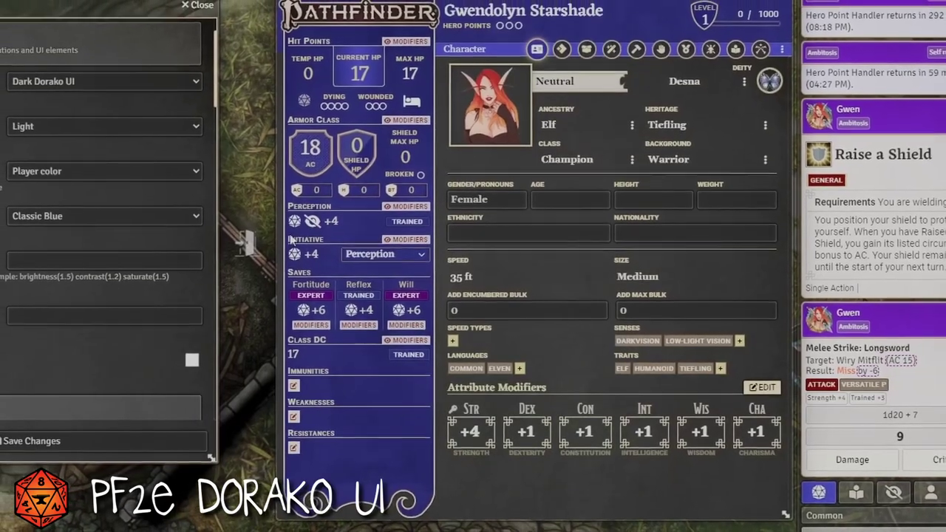
{"action": "key", "text": "Escape"}
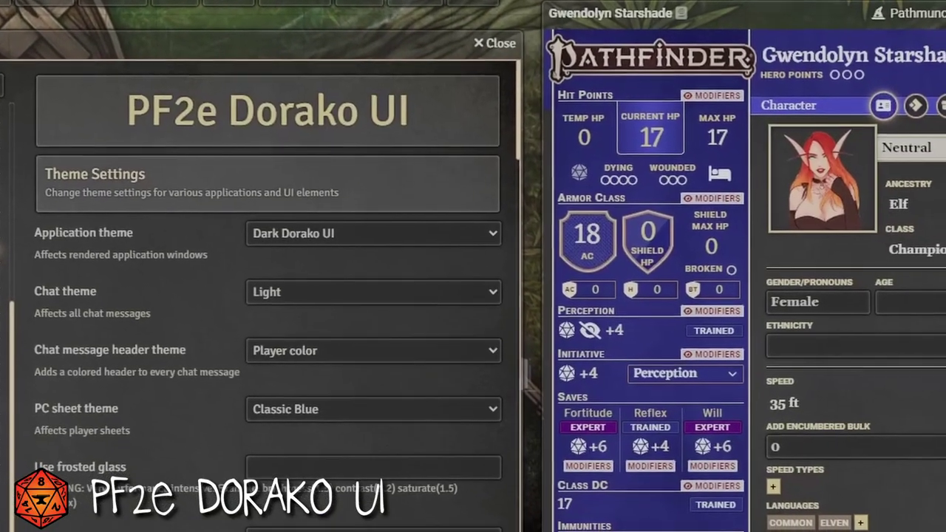
{"action": "scroll", "coordinate": [170, 289], "scroll_direction": "down", "scroll_amount": 4}
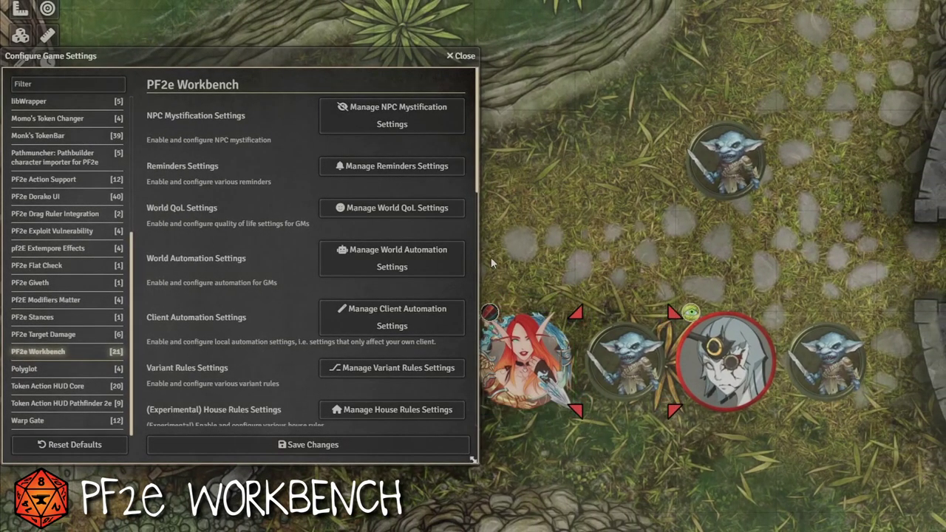
Step: Scroll through the NPC Mystification options, close them, and bring up the Reminders settings
{"action": "left_click", "coordinate": [344, 104]}
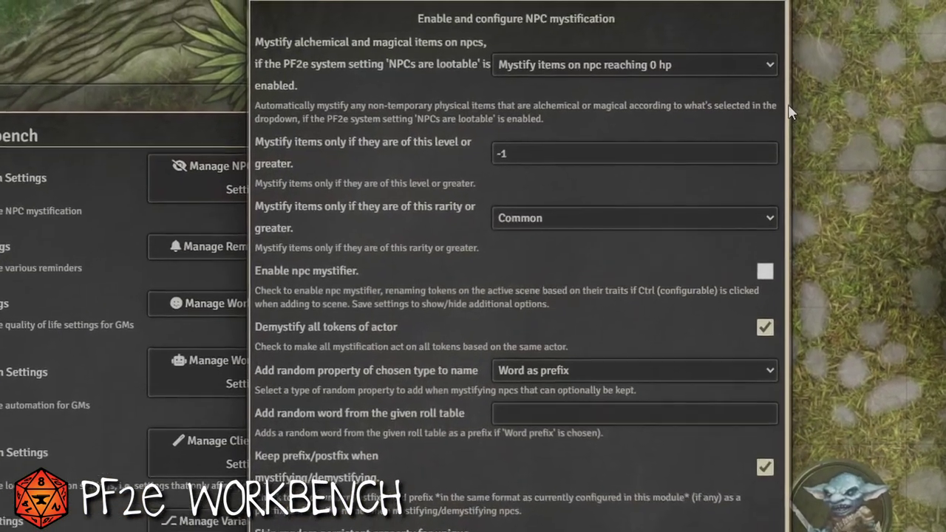
{"action": "left_click_drag", "start_coordinate": [786, 104], "coordinate": [785, 286]}
{"action": "left_click_drag", "start_coordinate": [784, 329], "coordinate": [789, 504]}
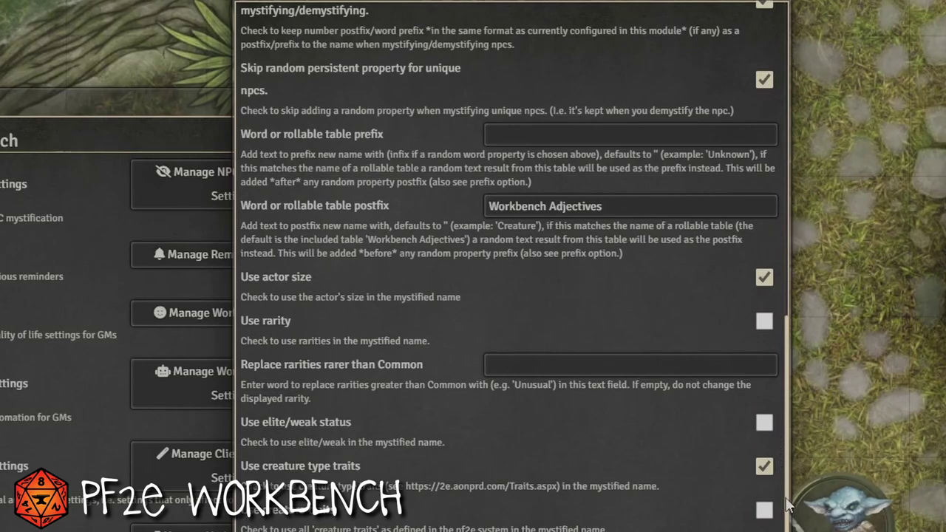
{"action": "left_click_drag", "start_coordinate": [788, 505], "coordinate": [785, 22]}
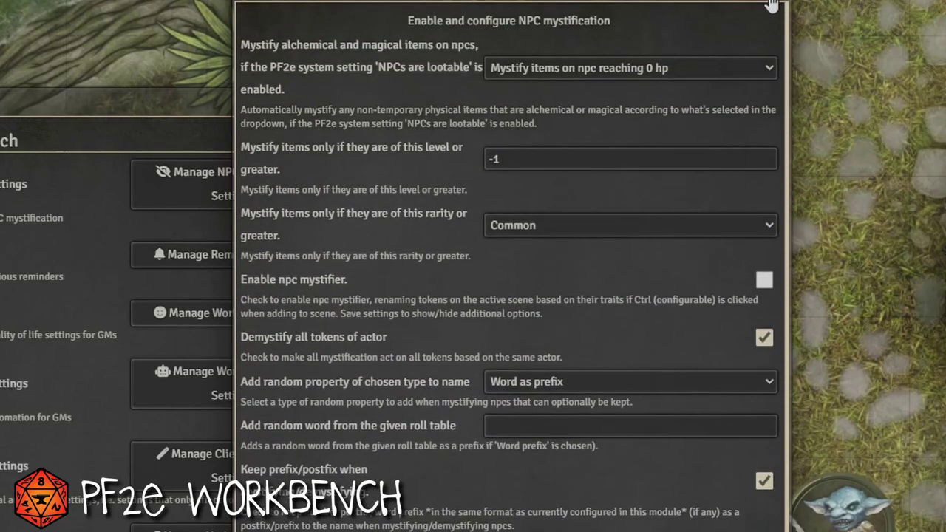
{"action": "left_click", "coordinate": [771, 6]}
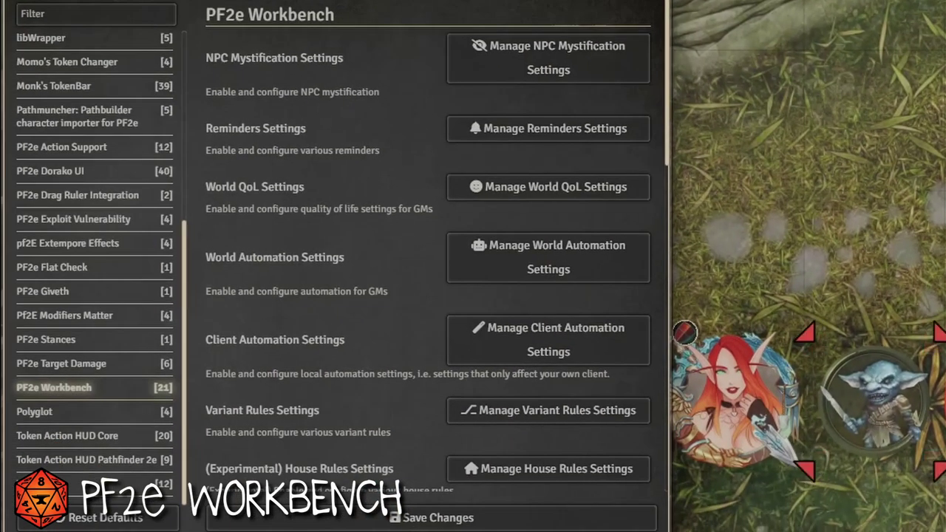
{"action": "left_click", "coordinate": [548, 128]}
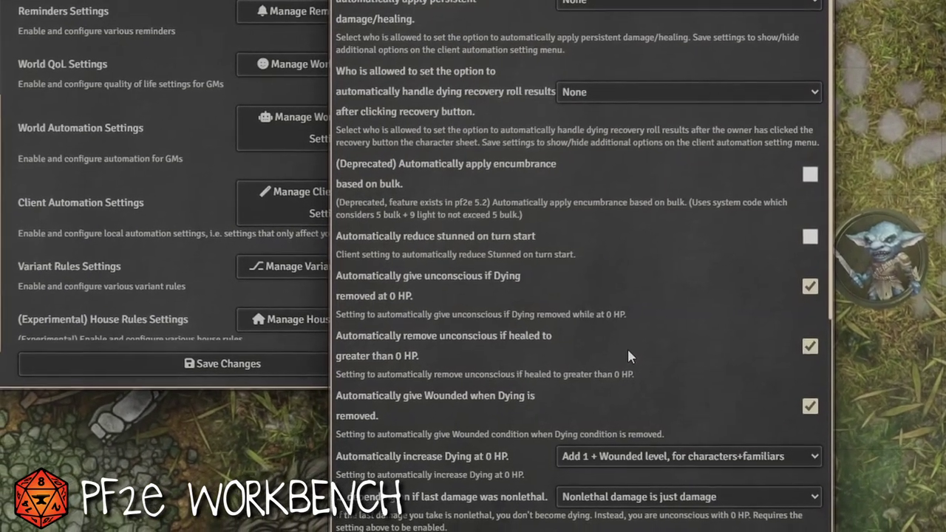
Step: Scroll through the Workbench automation and client settings and the sheet's Skill Actions
{"action": "scroll", "coordinate": [634, 344], "scroll_direction": "down", "scroll_amount": 3}
{"action": "scroll", "coordinate": [651, 340], "scroll_direction": "down", "scroll_amount": 5}
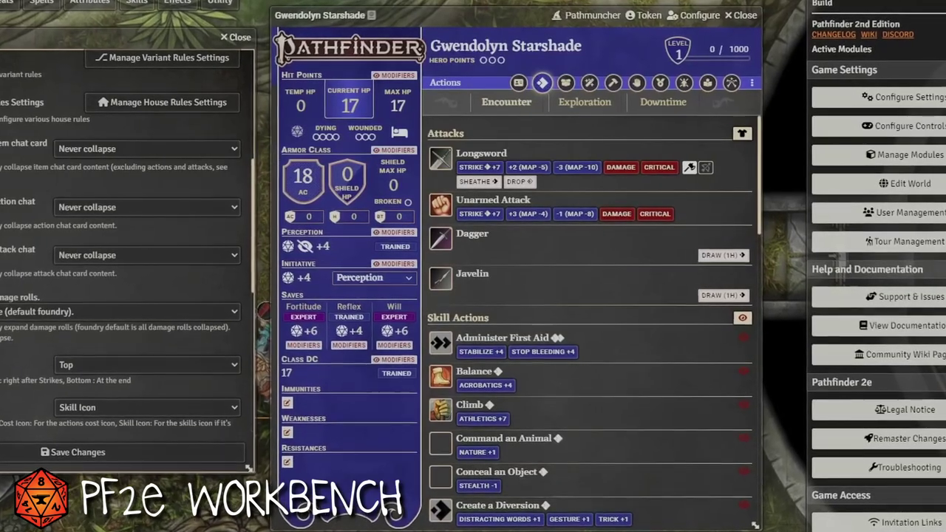
{"action": "scroll", "coordinate": [614, 273], "scroll_direction": "down", "scroll_amount": 4}
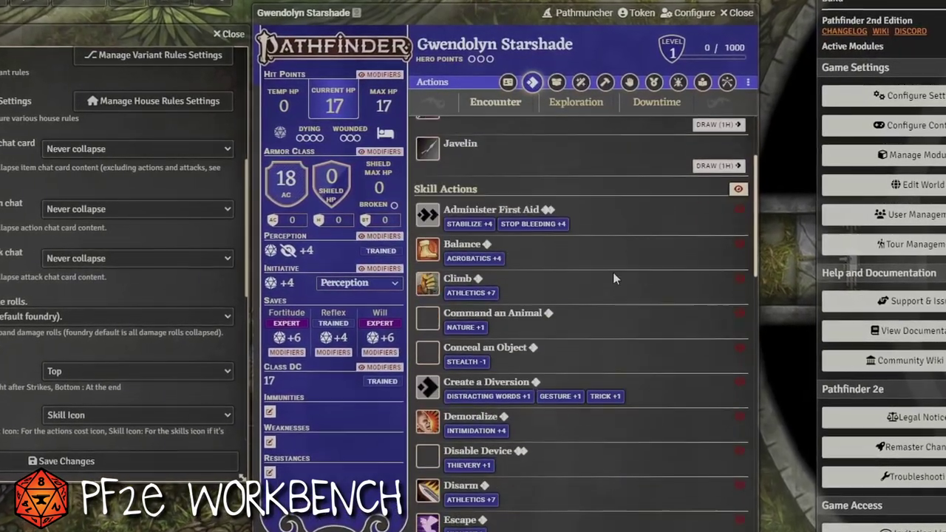
{"action": "scroll", "coordinate": [618, 257], "scroll_direction": "down", "scroll_amount": 5}
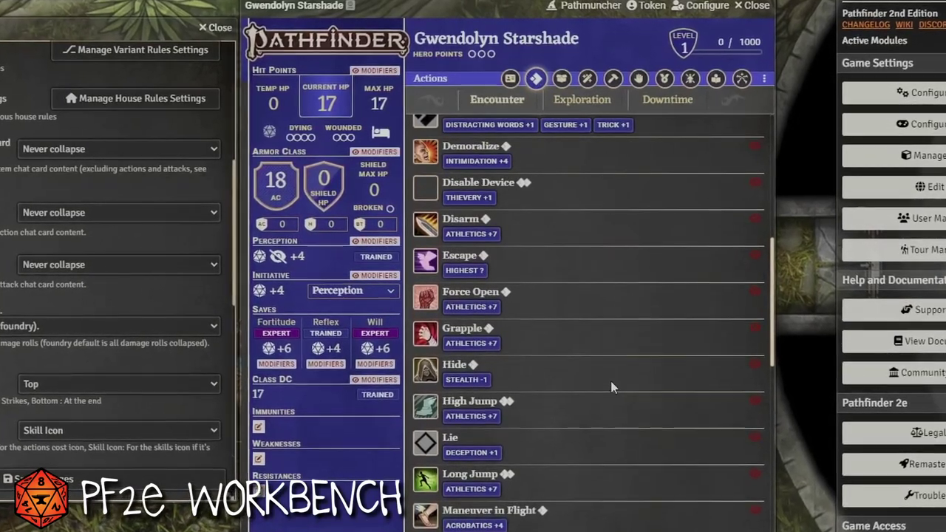
{"action": "scroll", "coordinate": [611, 381], "scroll_direction": "down", "scroll_amount": 5}
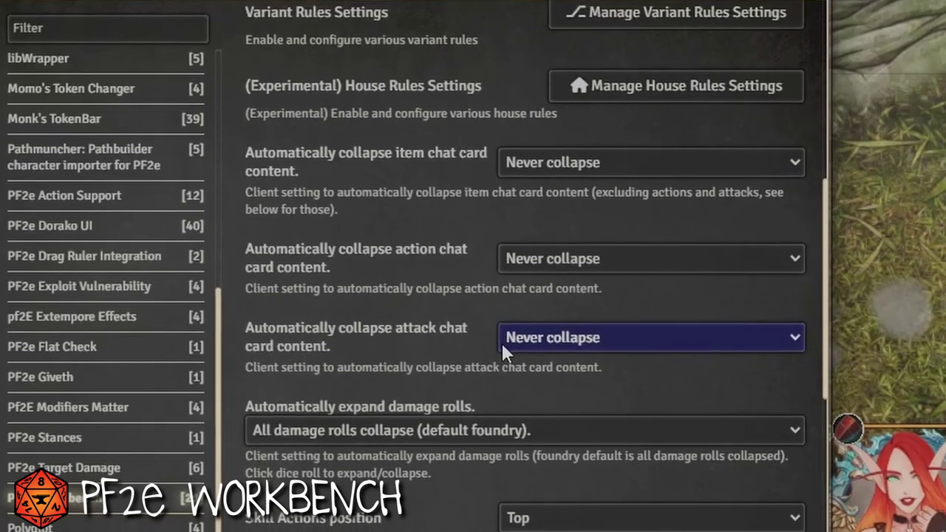
{"action": "scroll", "coordinate": [499, 333], "scroll_direction": "up", "scroll_amount": 4}
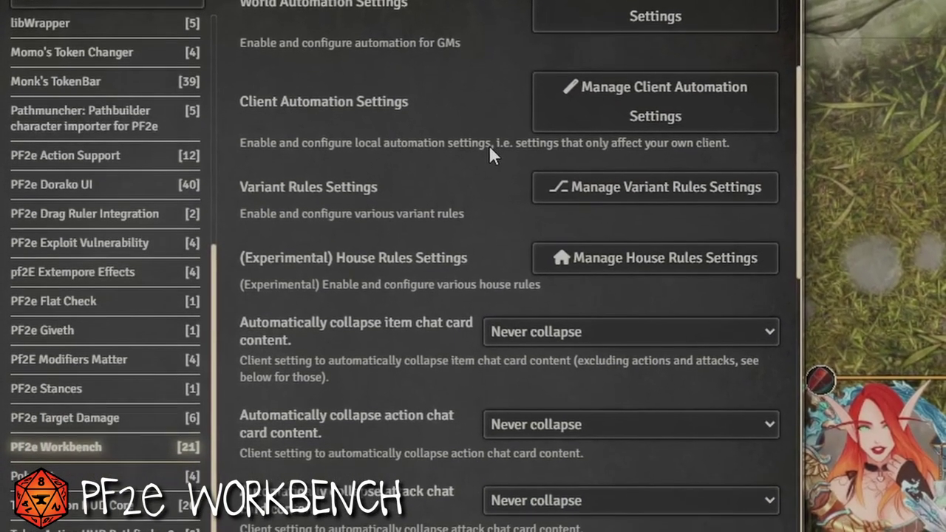
{"action": "scroll", "coordinate": [487, 140], "scroll_direction": "up", "scroll_amount": 3}
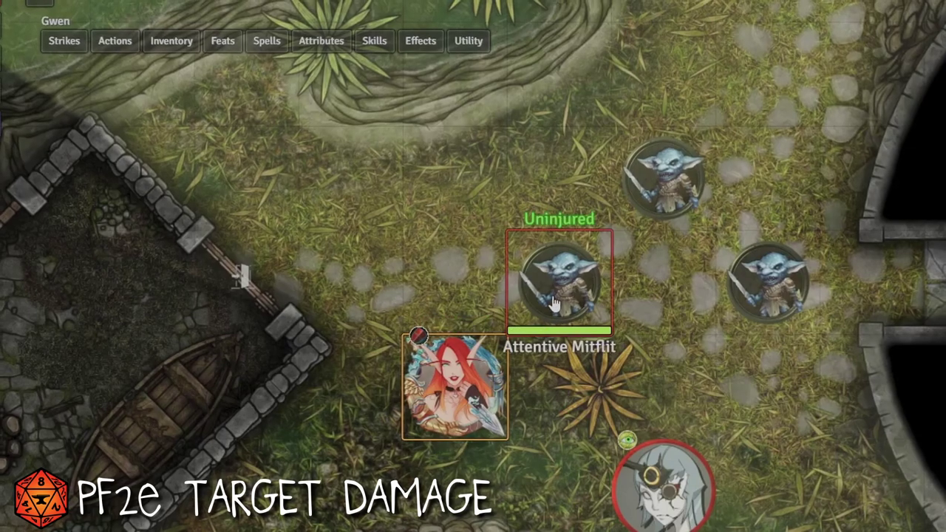
Step: Target Attentive Mitflit and Lovely Mitflit, then cast Electric Arc from Gwen's spell list
{"action": "key", "text": "t"}
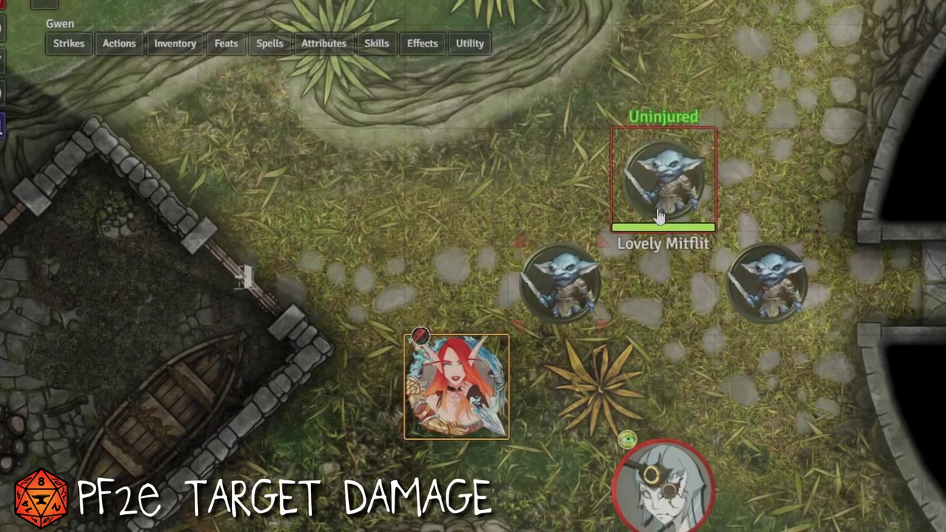
{"action": "key", "text": "shift+t"}
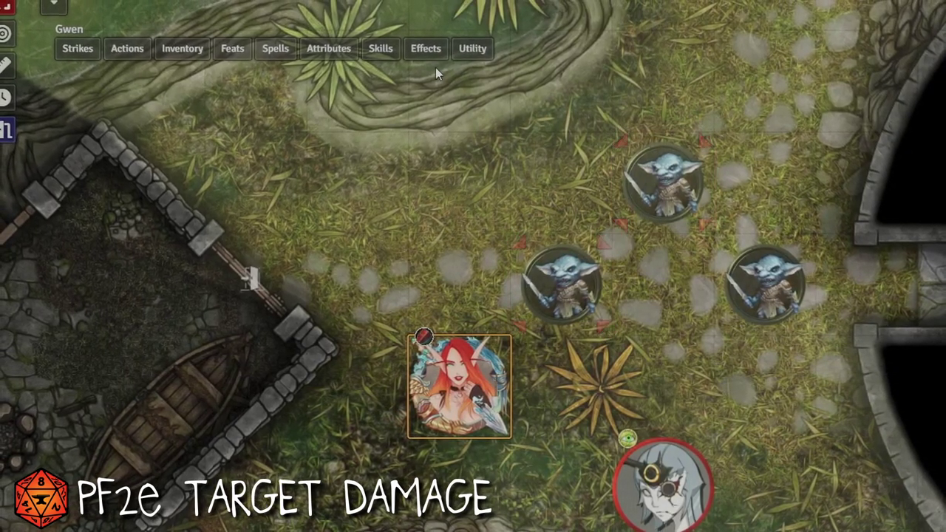
{"action": "left_click", "coordinate": [275, 48]}
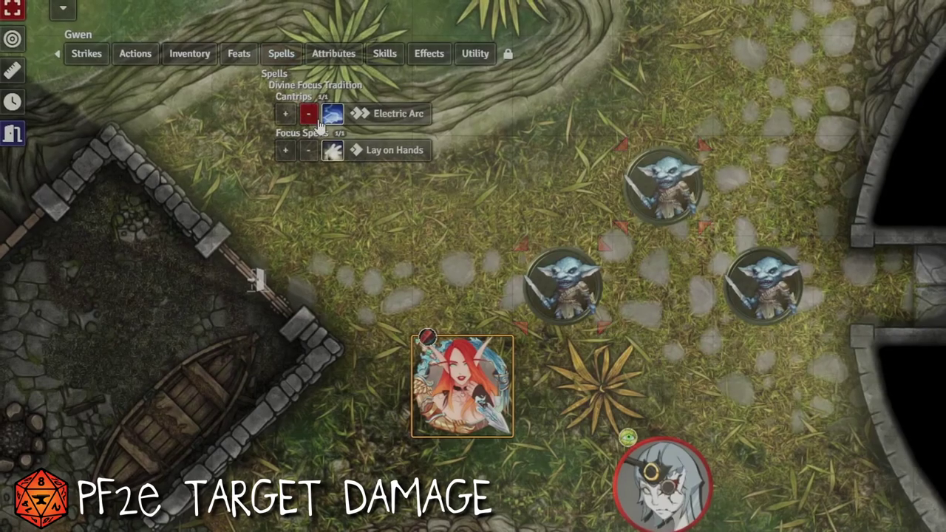
{"action": "left_click", "coordinate": [391, 113]}
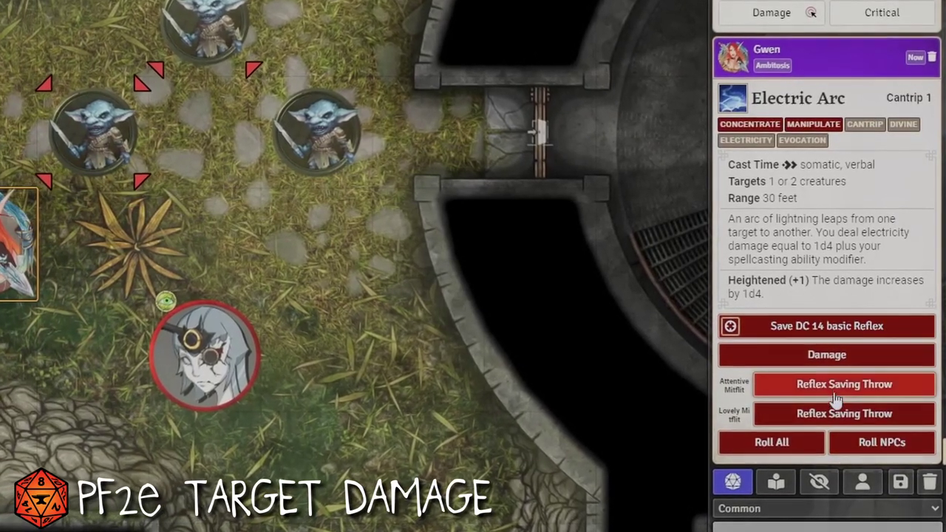
Step: Roll both Mitflits' Reflex saves against Electric Arc and apply full damage to Lovely Mitflit
{"action": "left_click", "coordinate": [845, 382]}
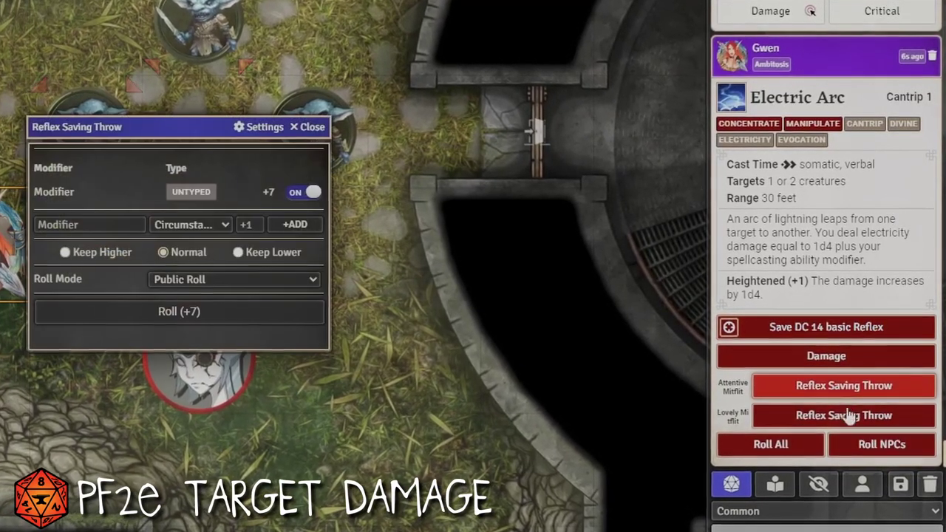
{"action": "left_click", "coordinate": [281, 312]}
{"action": "left_click", "coordinate": [820, 344]}
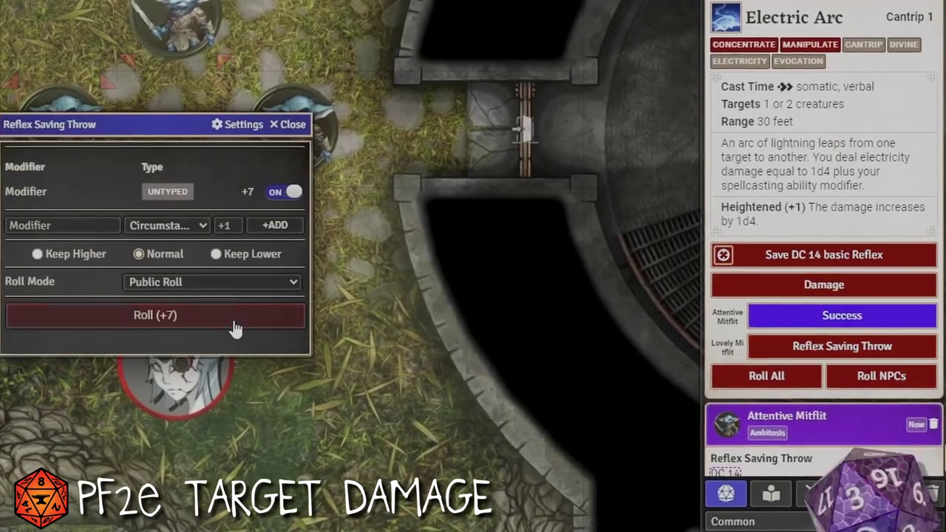
{"action": "left_click", "coordinate": [236, 323]}
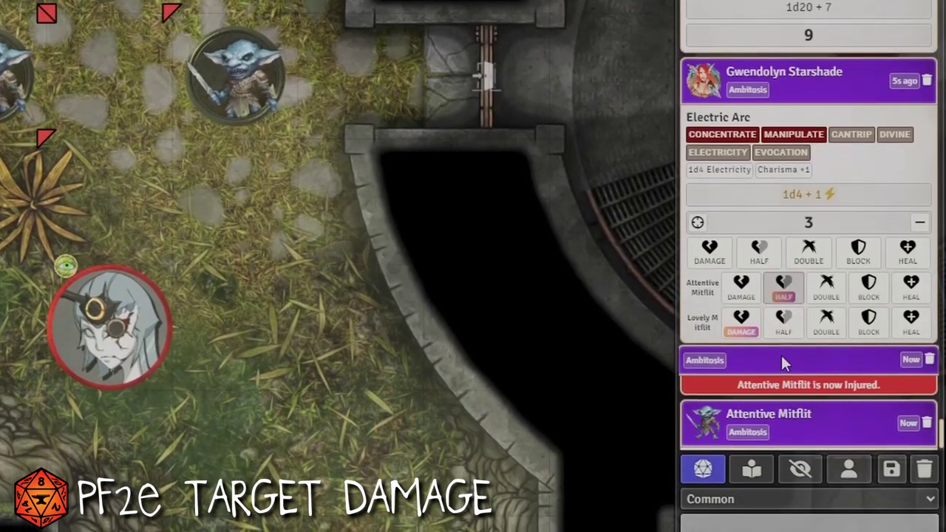
{"action": "left_click", "coordinate": [742, 334]}
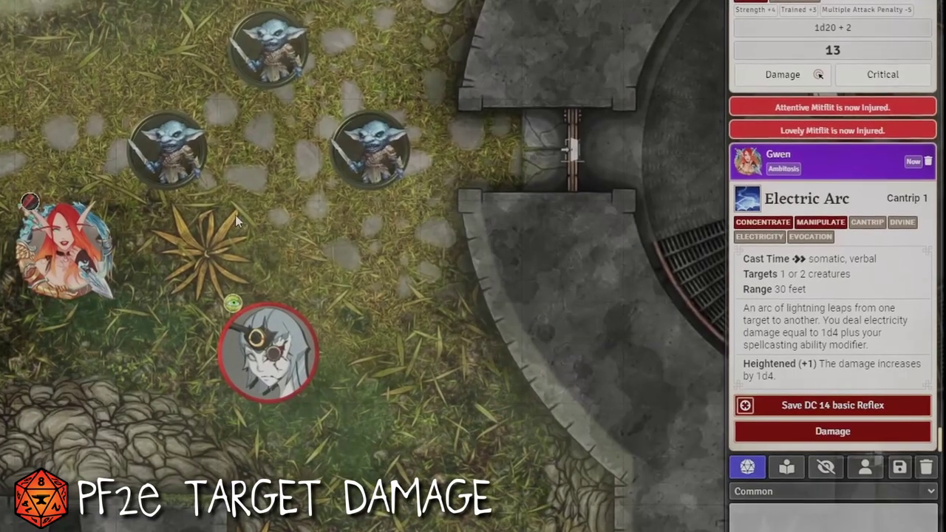
Step: Retarget both goblins and list their saves on the Electric Arc card
{"action": "key", "text": "t"}
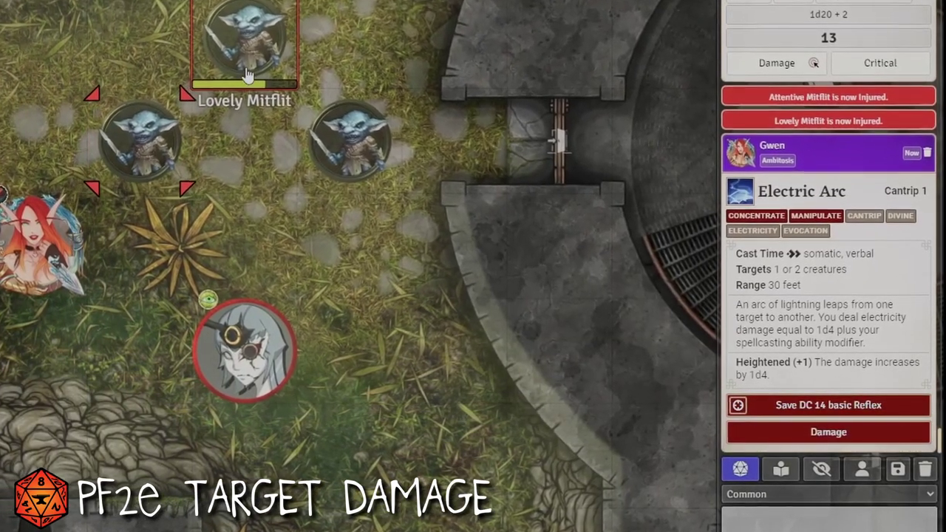
{"action": "key", "text": "shift+t"}
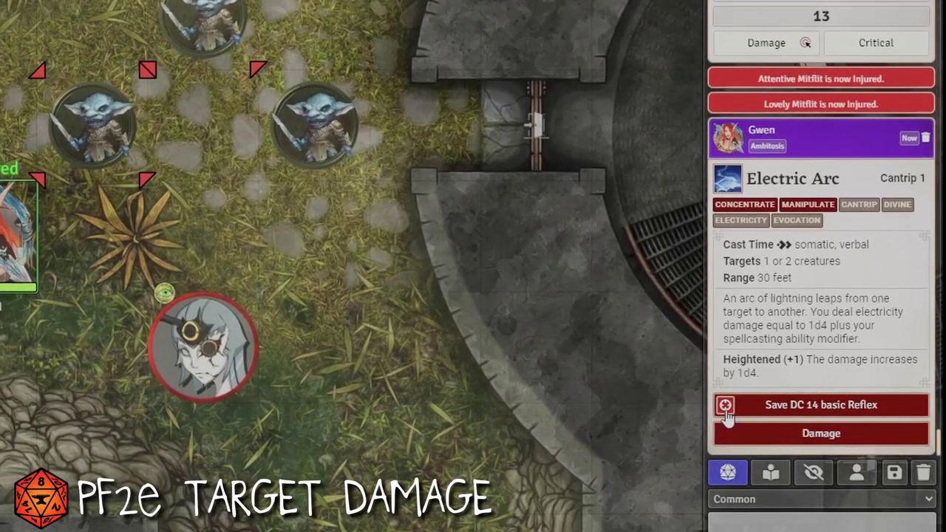
{"action": "left_click", "coordinate": [728, 408]}
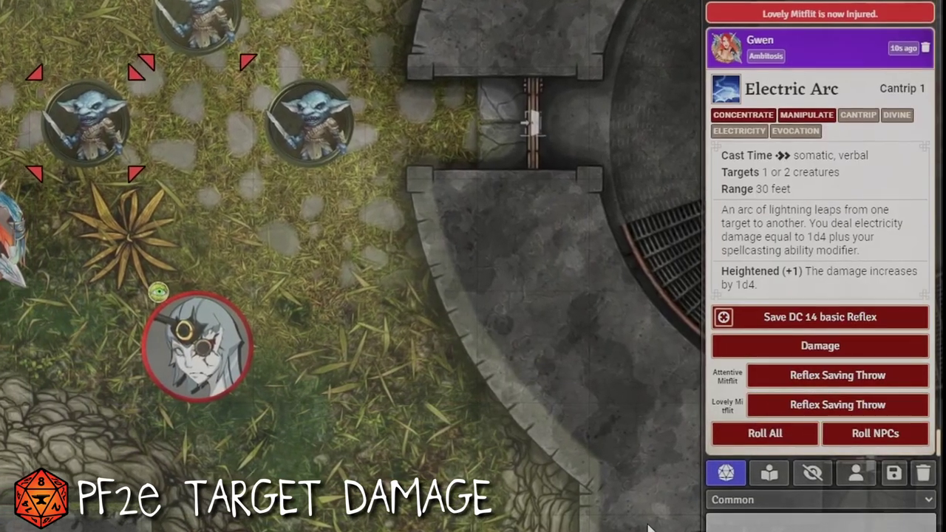